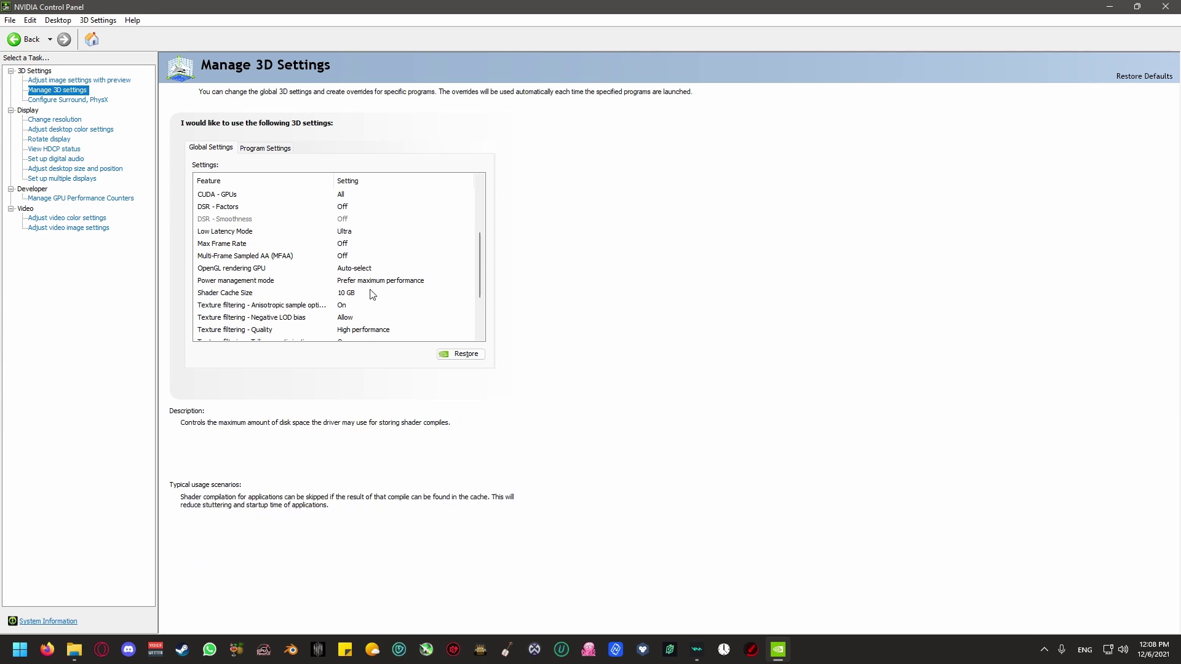
Select the Shader Cache Size global setting and open its value list to choose 10 GB.
left_click(349, 294)
left_click(349, 294)
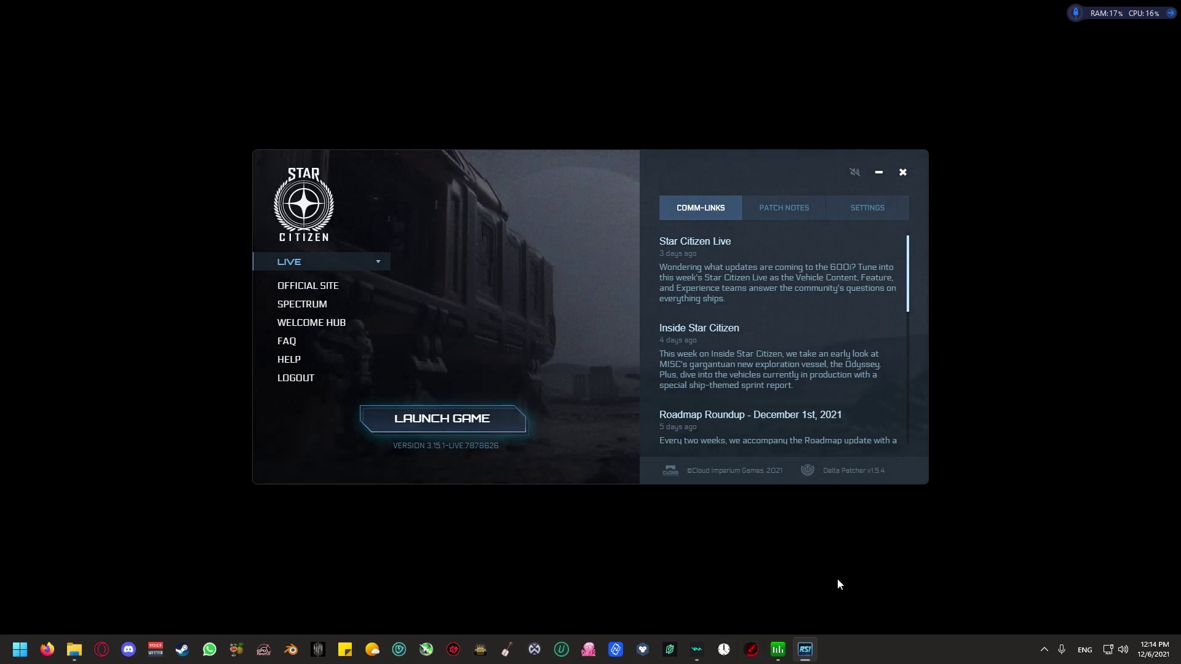
Launch Smart Game Booster from the system tray and view its Performance optimization tab.
left_click(1044, 649)
left_click(1071, 615)
left_click(526, 42)
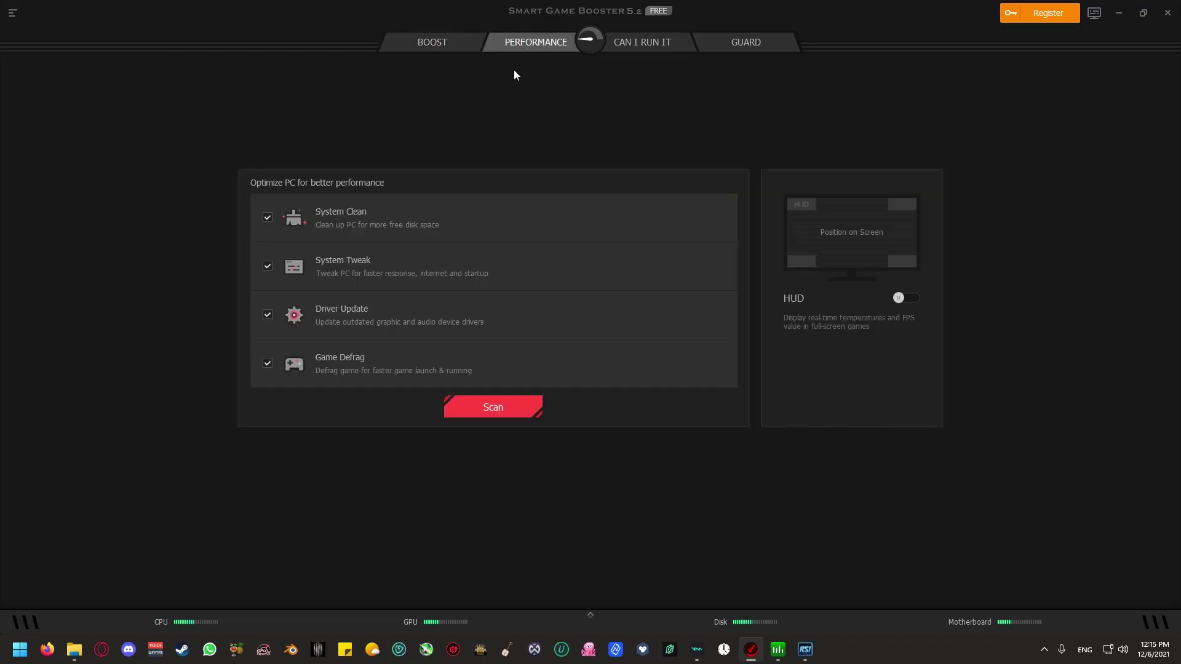
Return to the main Boost screen and open the boost configuration settings.
left_click(432, 42)
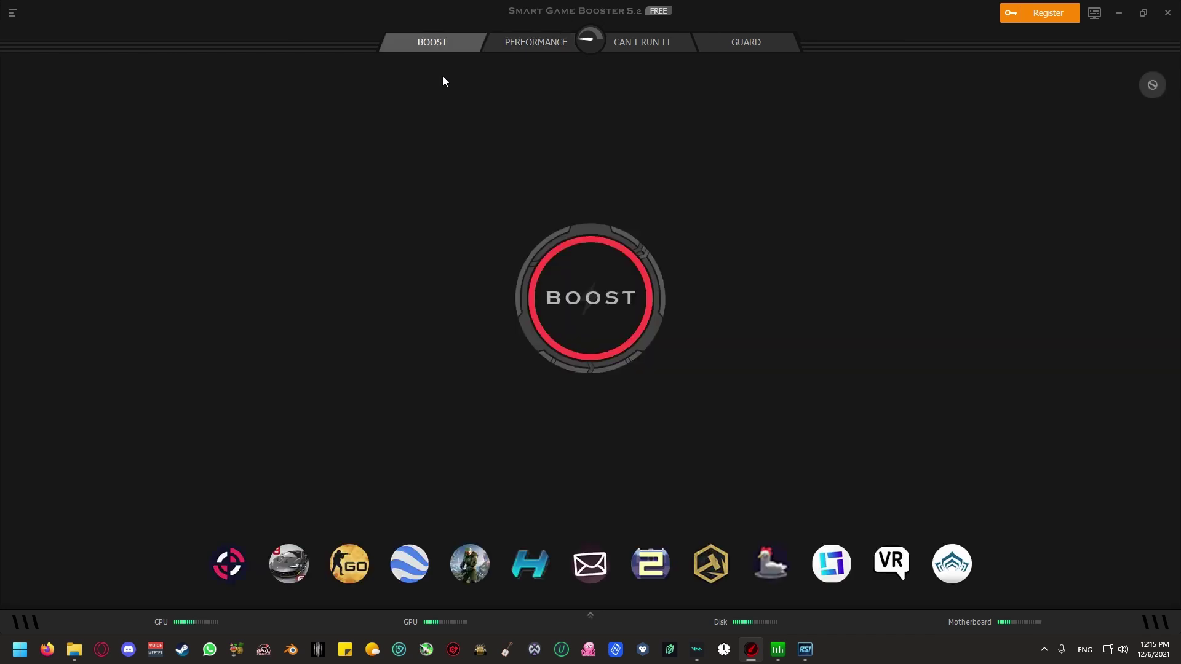
mouse_move(1151, 83)
left_click(1065, 86)
Review the six Special optimizations, scroll the Processes list, then view the Services to be stopped.
left_click(532, 201)
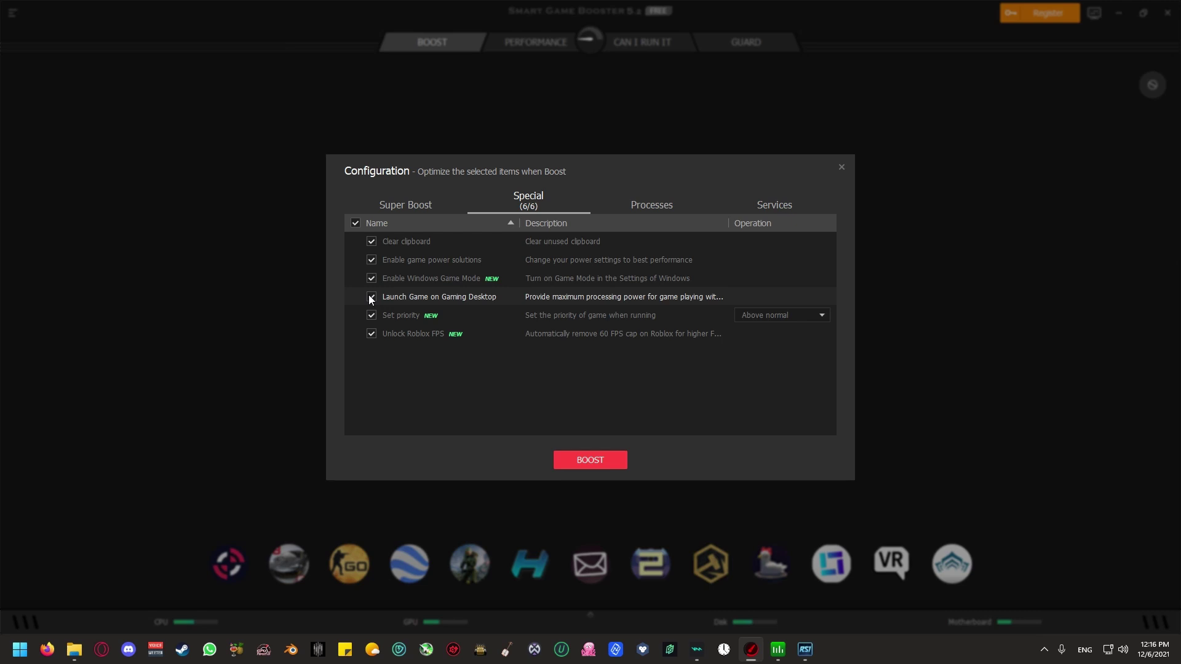
left_click(646, 208)
scroll(561, 354, "down", 6)
scroll(560, 352, "down", 2)
scroll(415, 349, "down", 10)
left_click(771, 209)
Close the boost configuration, run the Smart Game Booster boost, and minimize the booster.
left_click(841, 166)
left_click(545, 304)
left_click(1120, 12)
Run Wise Memory Optimizer from the system tray to free RAM, then close it.
left_click(1044, 652)
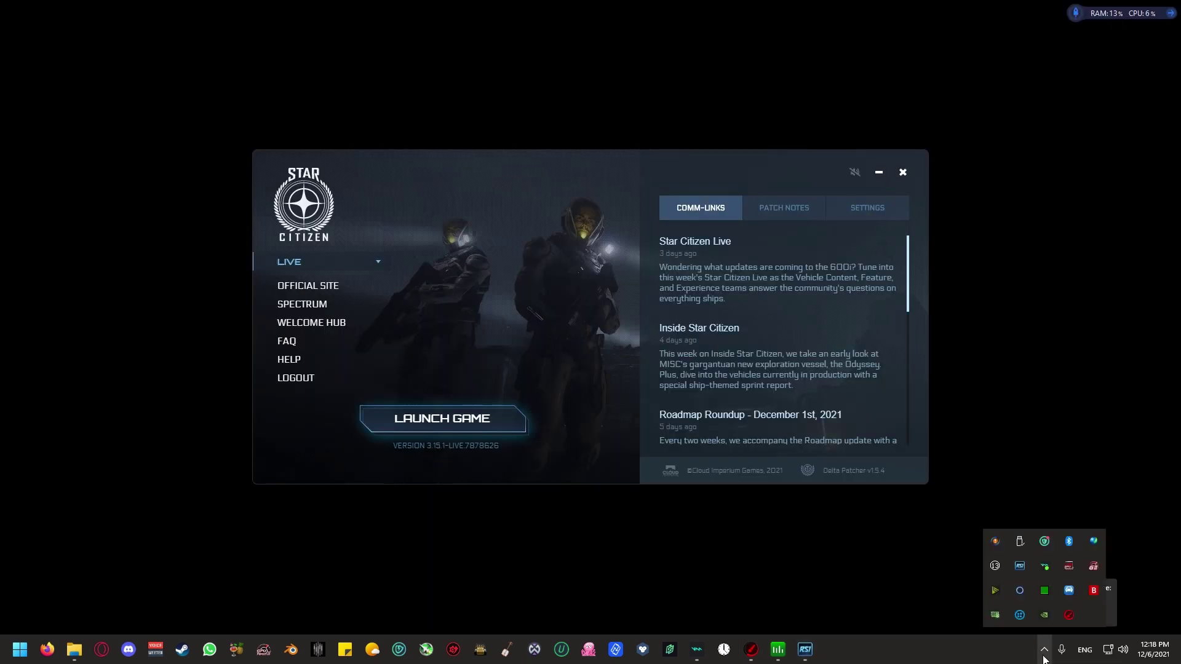
left_click(1068, 615)
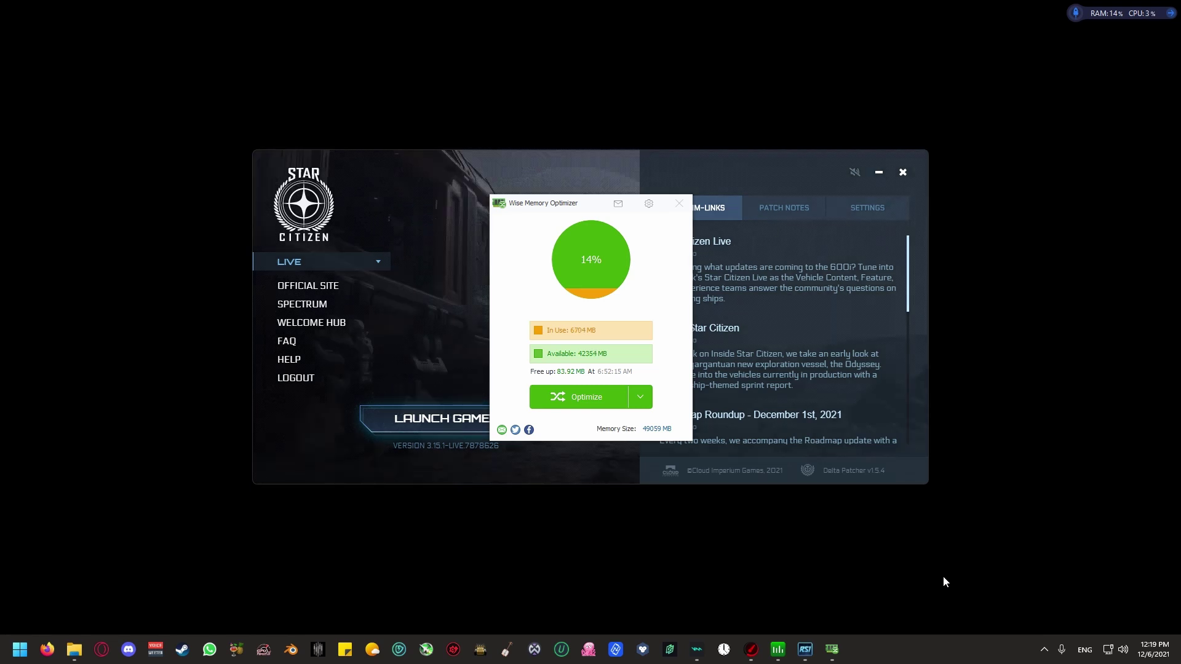
left_click(586, 393)
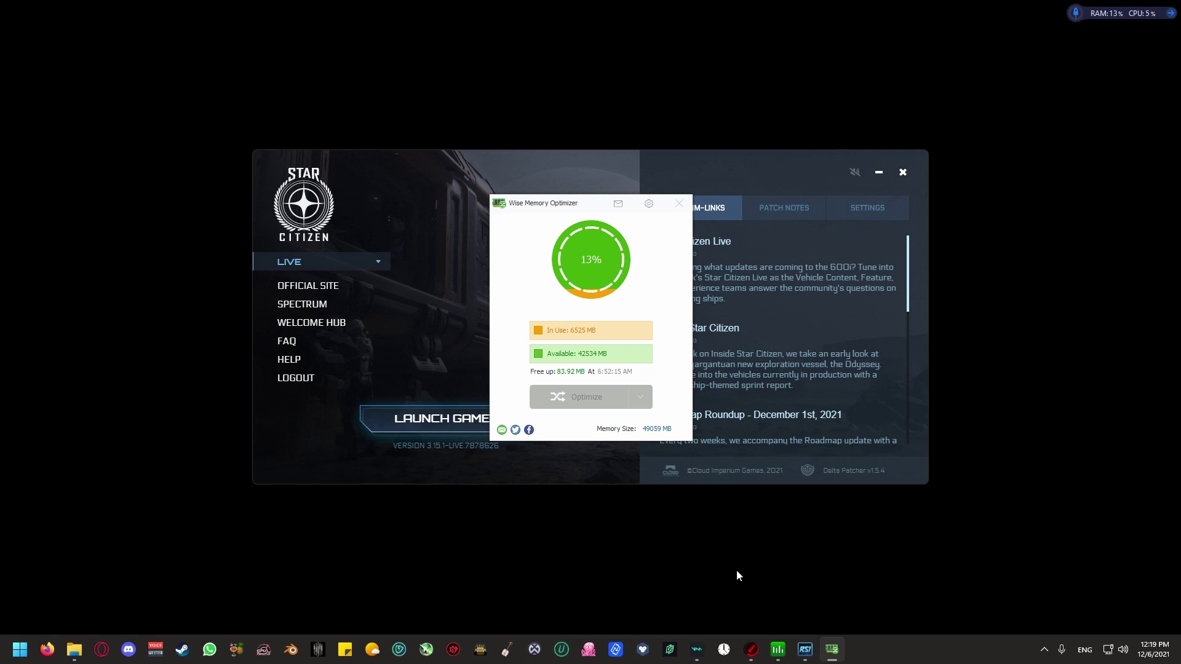
left_click(678, 203)
left_click(1043, 650)
left_click(874, 573)
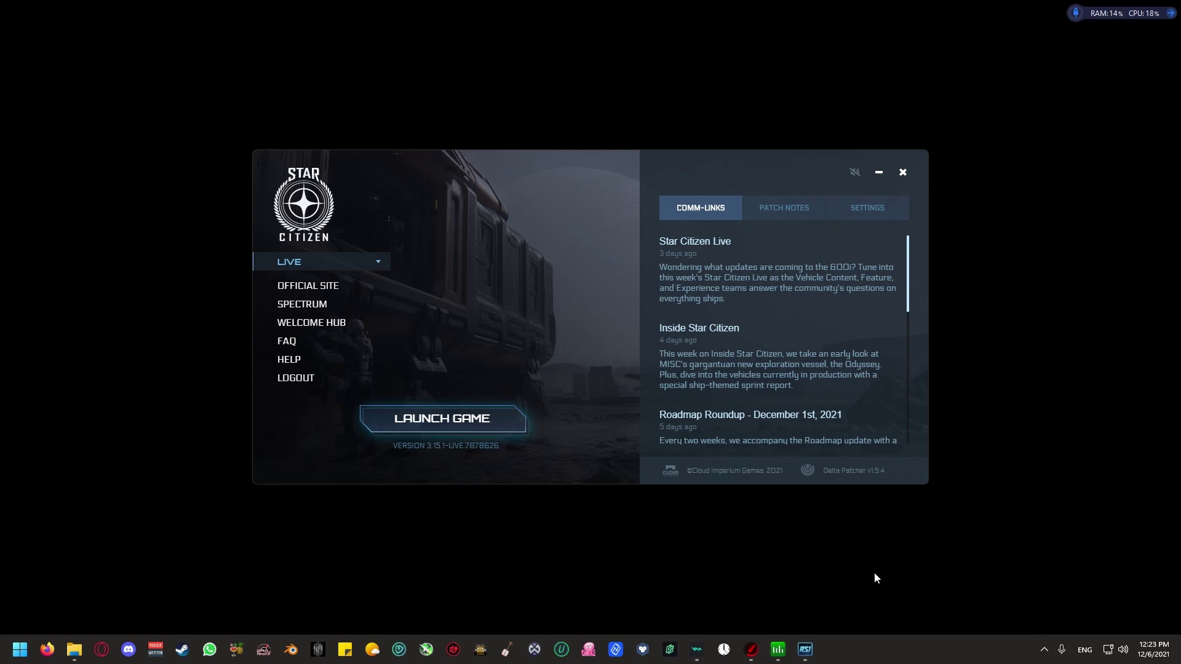
key("super")
Launch CPU-Z with admin approval, dismiss its update notice, and nudge the launcher window left.
type("rpcs3")
key("Return")
key("alt+y")
left_click(655, 287)
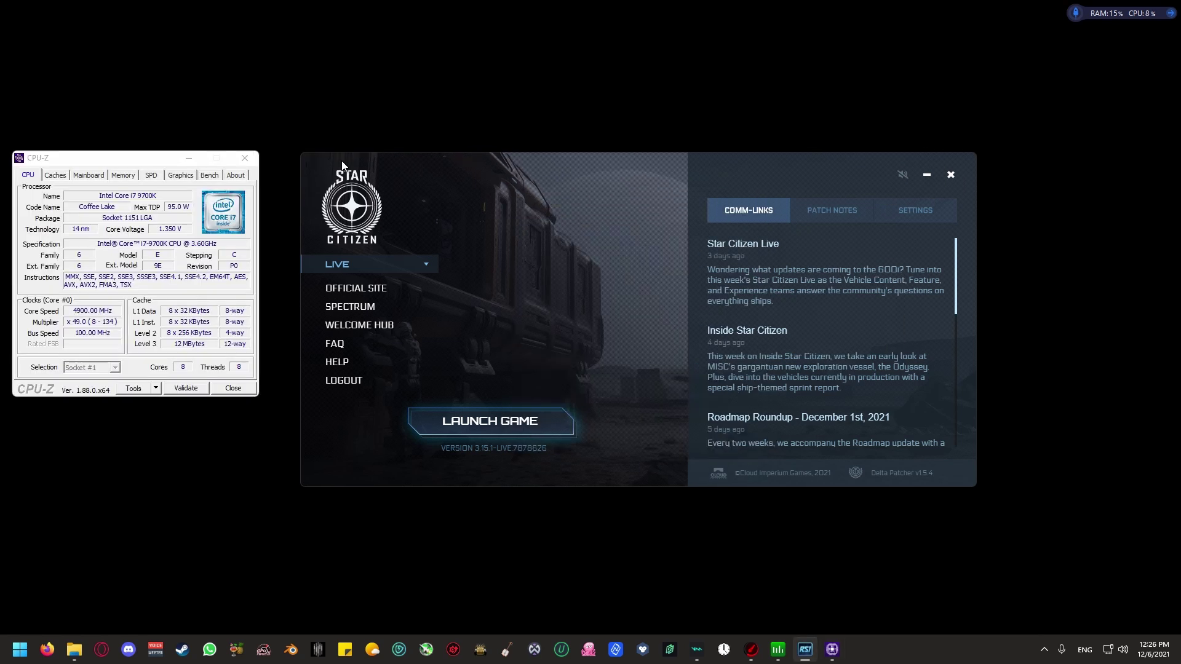
left_click_drag(341, 161, 315, 157)
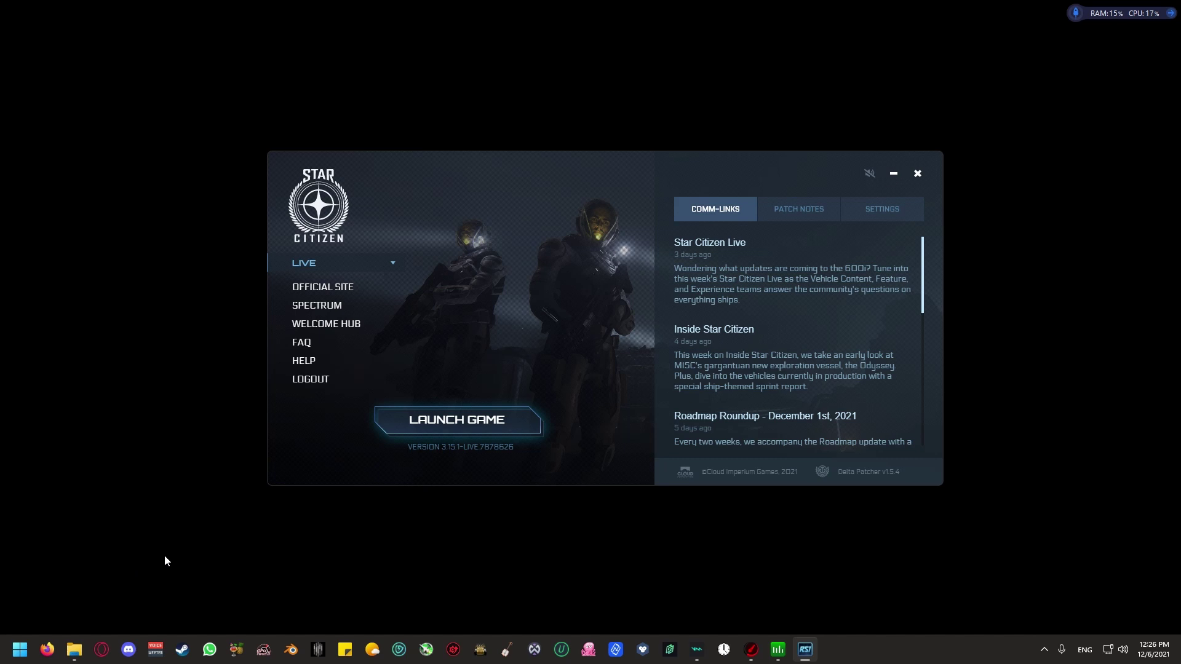
Launch Star Citizen, acknowledge the testing terms, and scroll through the Graphics options.
left_click(412, 420)
left_click(738, 444)
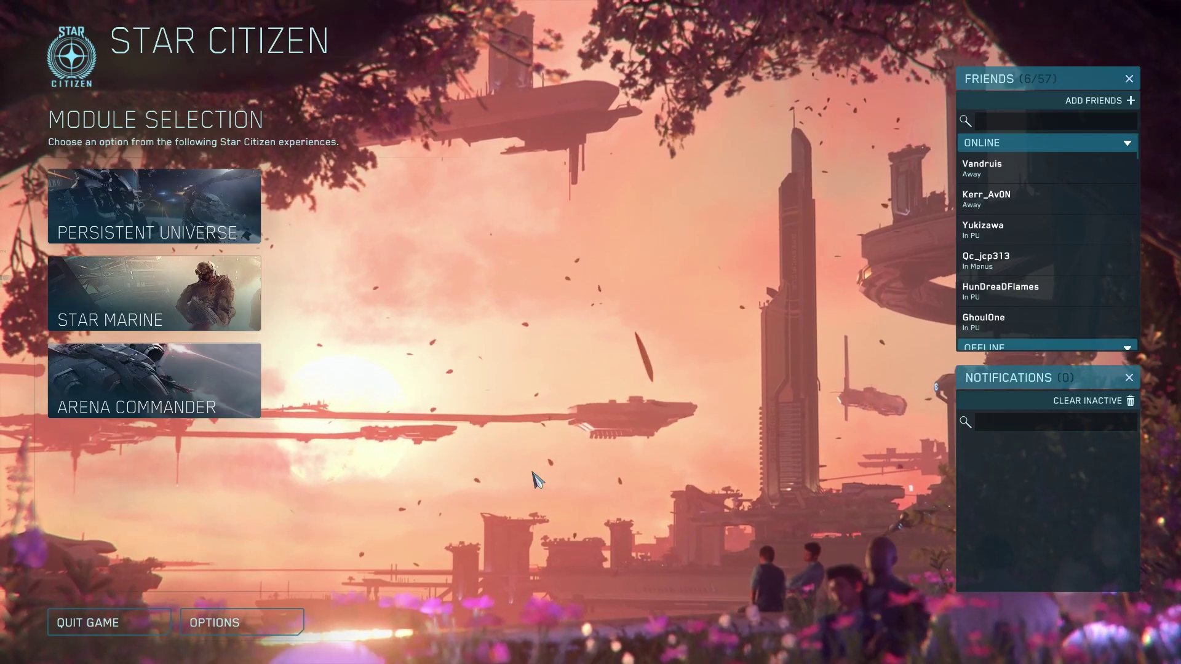
left_click(289, 620)
left_click(307, 95)
scroll(878, 292, "down", 3)
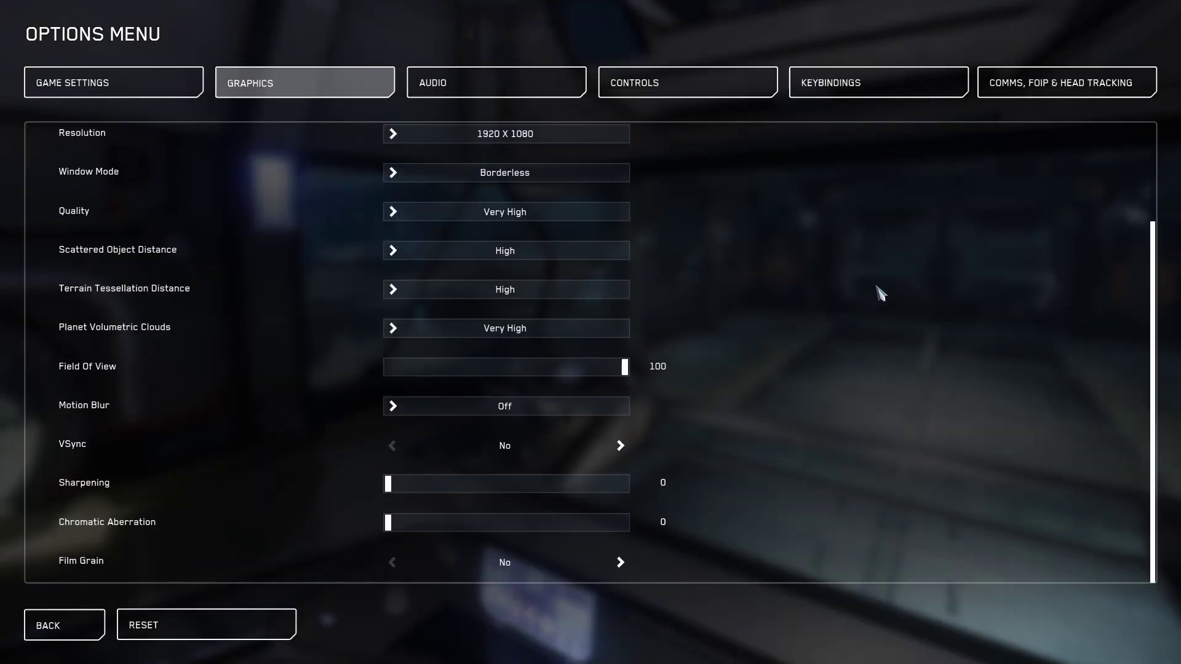